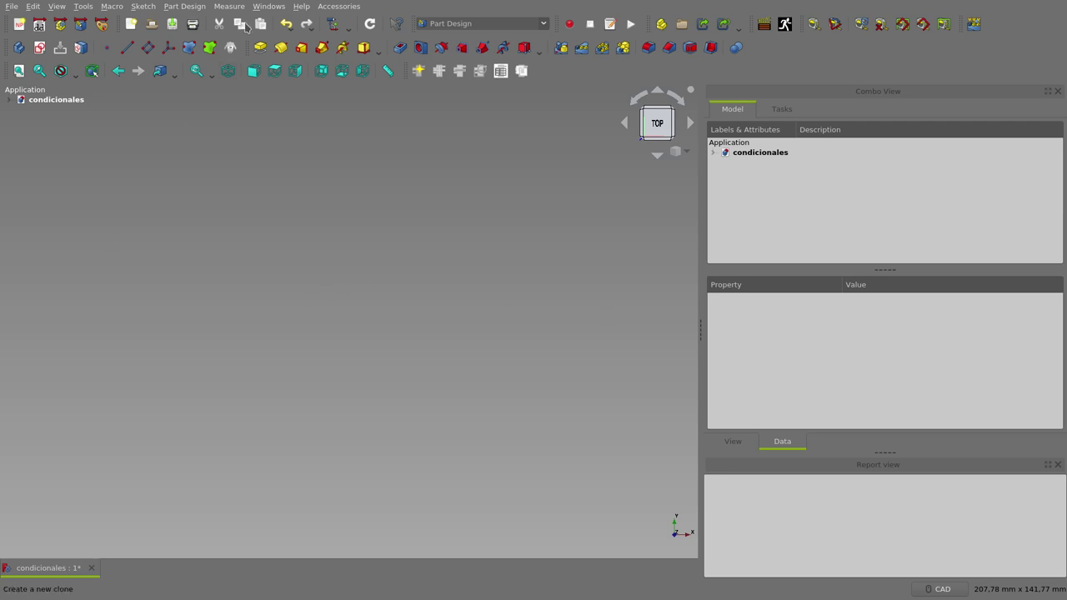
Check FreeCAD's version information, then expand the condicionales document to show dd and Body.
left_click(301, 6)
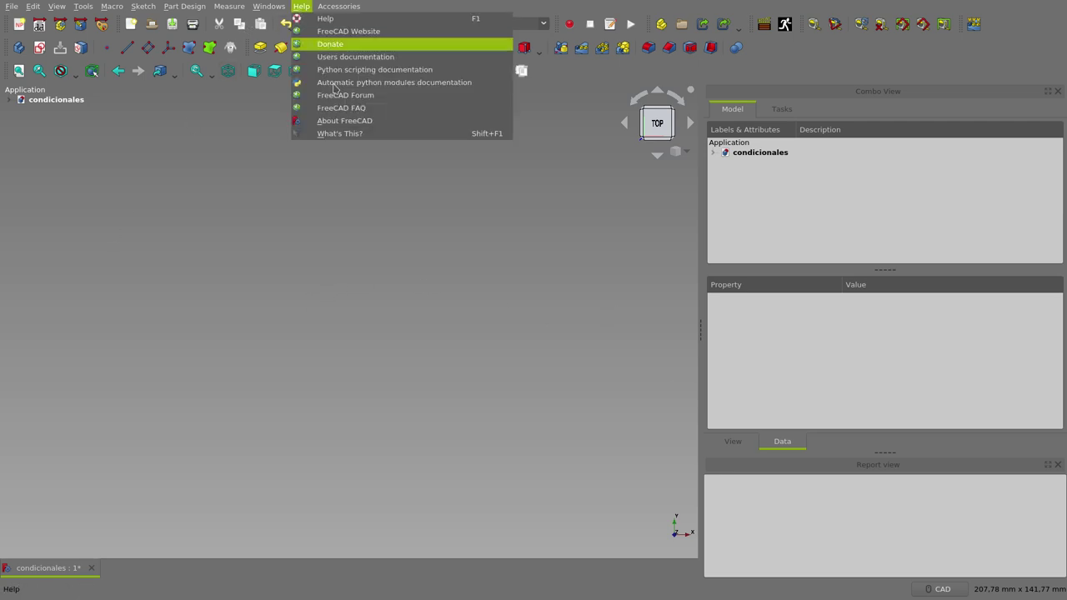
left_click(355, 128)
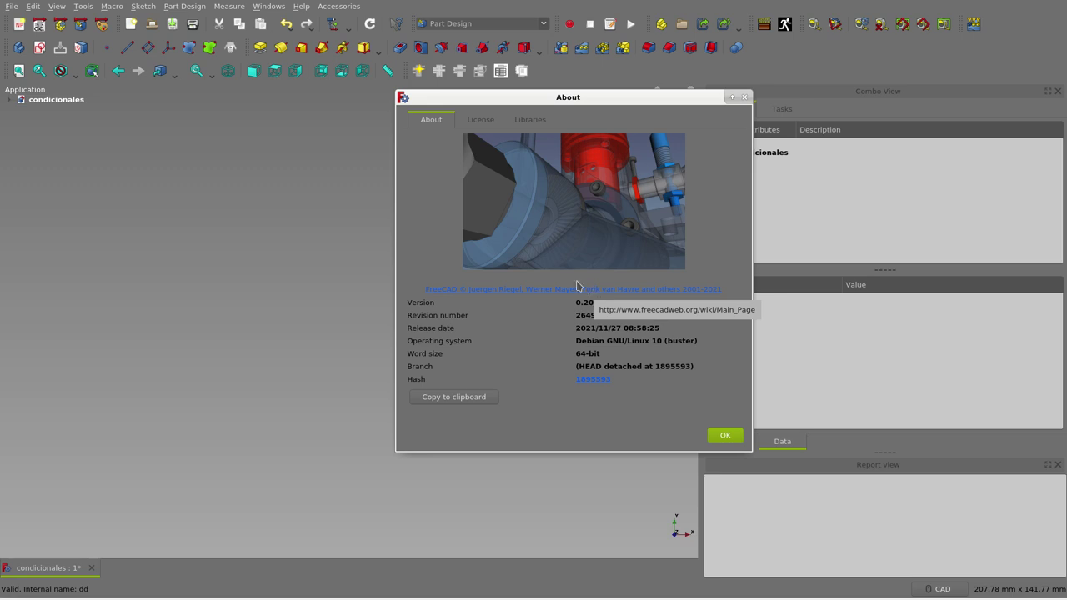
left_click(722, 437)
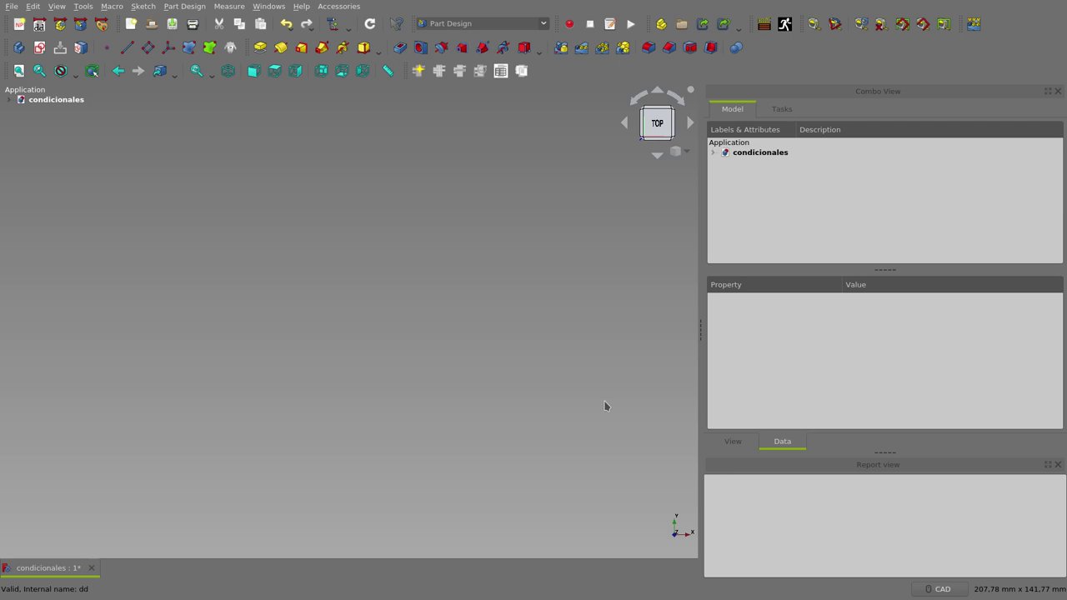
left_click(712, 152)
Expand the Body to list Origin, Pad and Pocket, and select Pad to view the slotted plate.
left_click(724, 173)
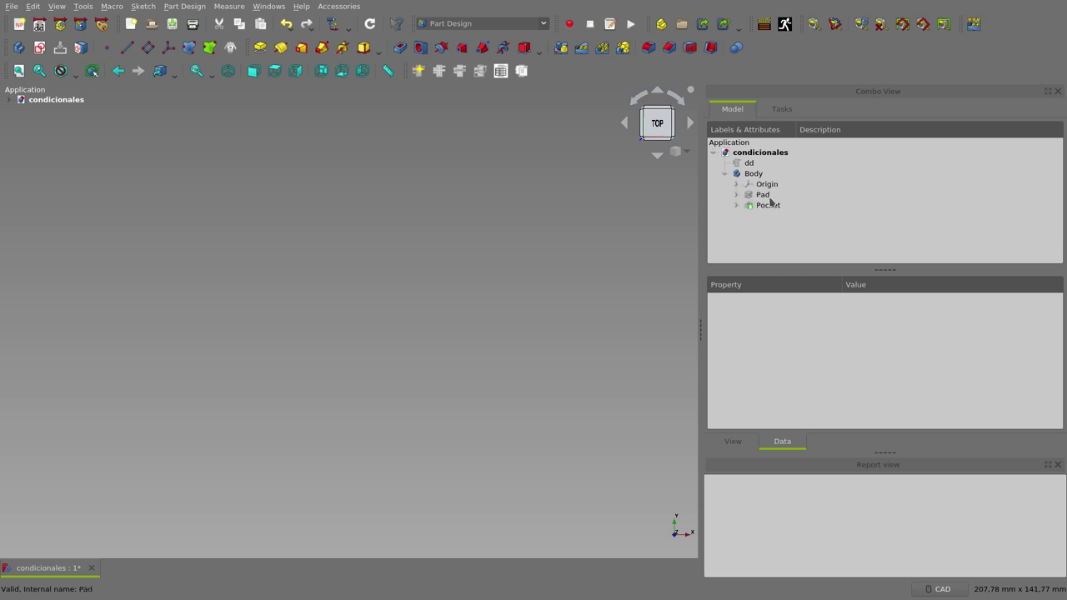
left_click(764, 197)
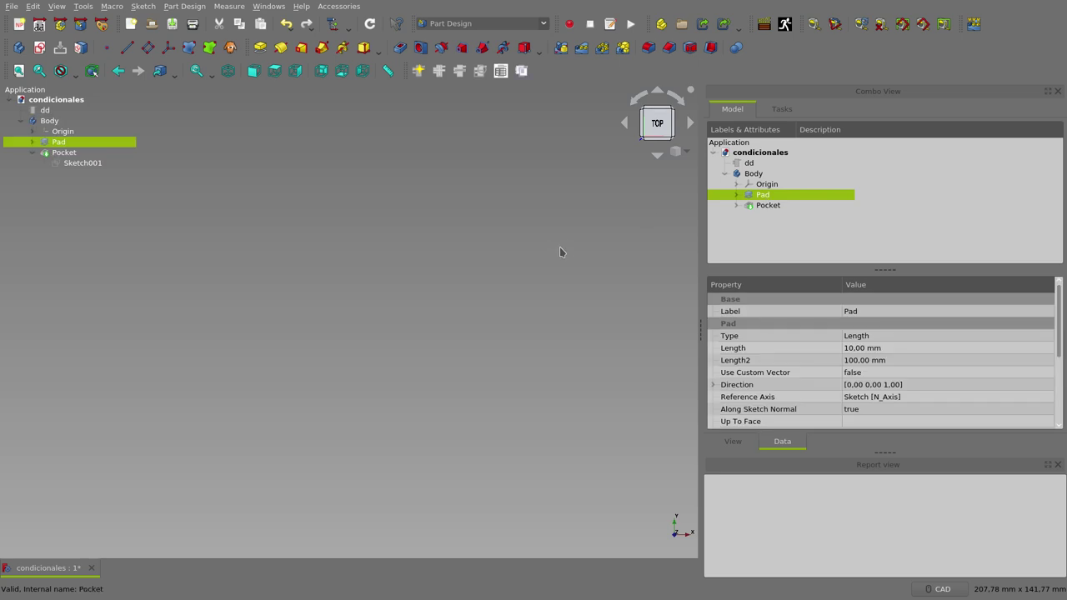
left_click(9, 100)
left_click(566, 307)
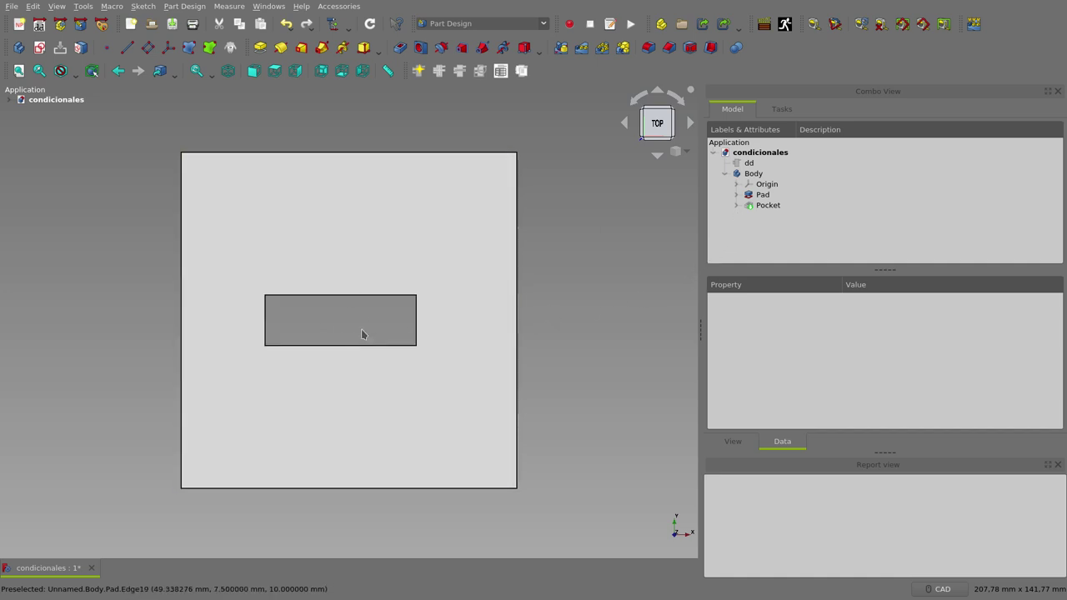
Make the Pocket visible so the plate shows the circular cut-out merged with the slot.
left_click(768, 206)
key("space")
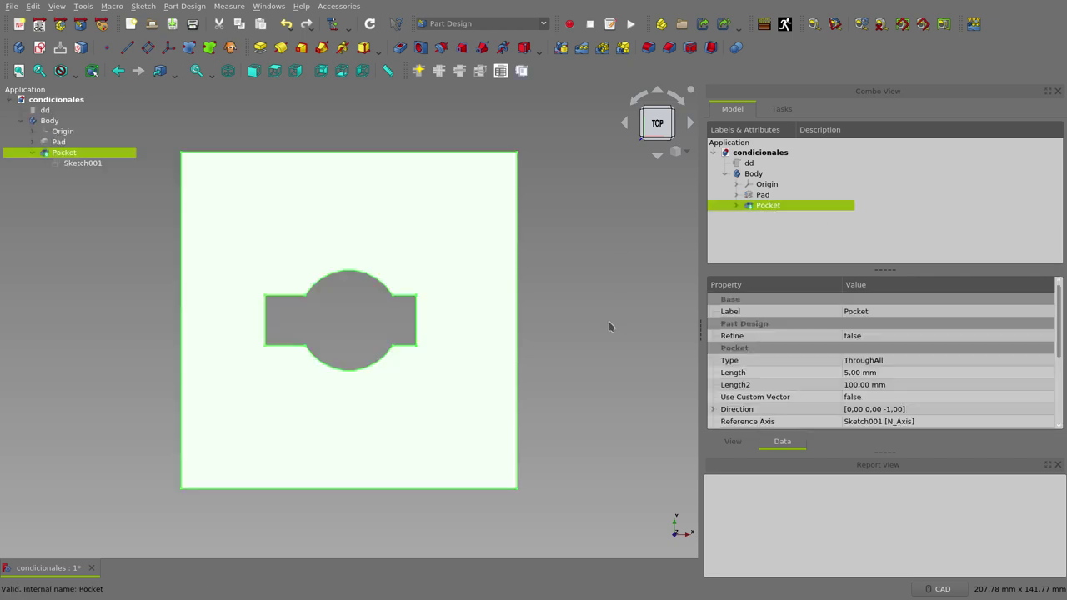
left_click(608, 326)
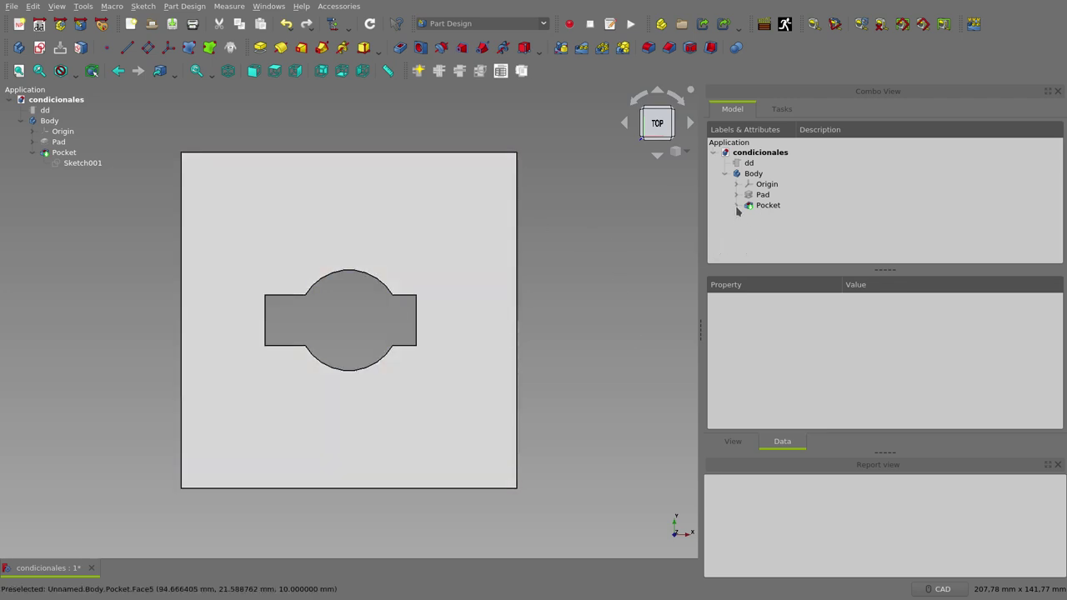
Hide the Pocket result and make the Pad's sketch outline visible.
left_click(746, 206)
key("space")
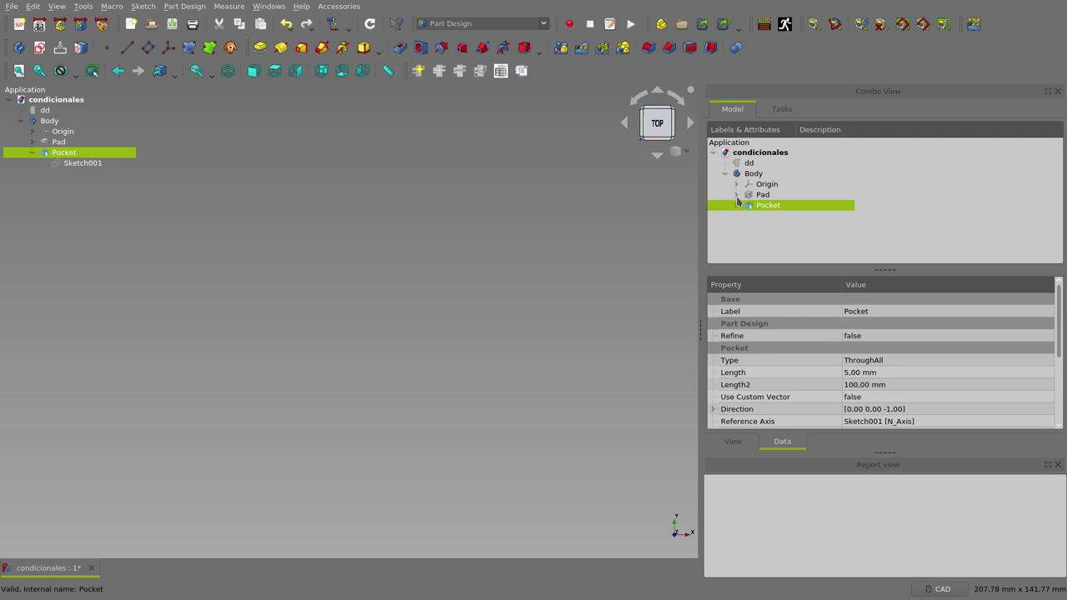
left_click(737, 195)
left_click(763, 205)
key("space")
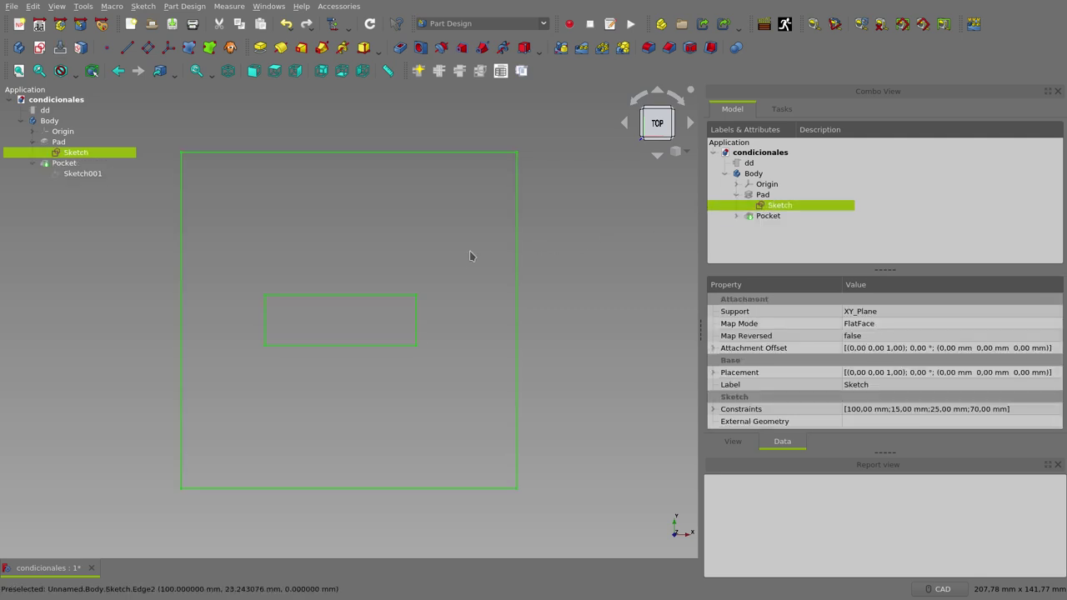
left_click(581, 286)
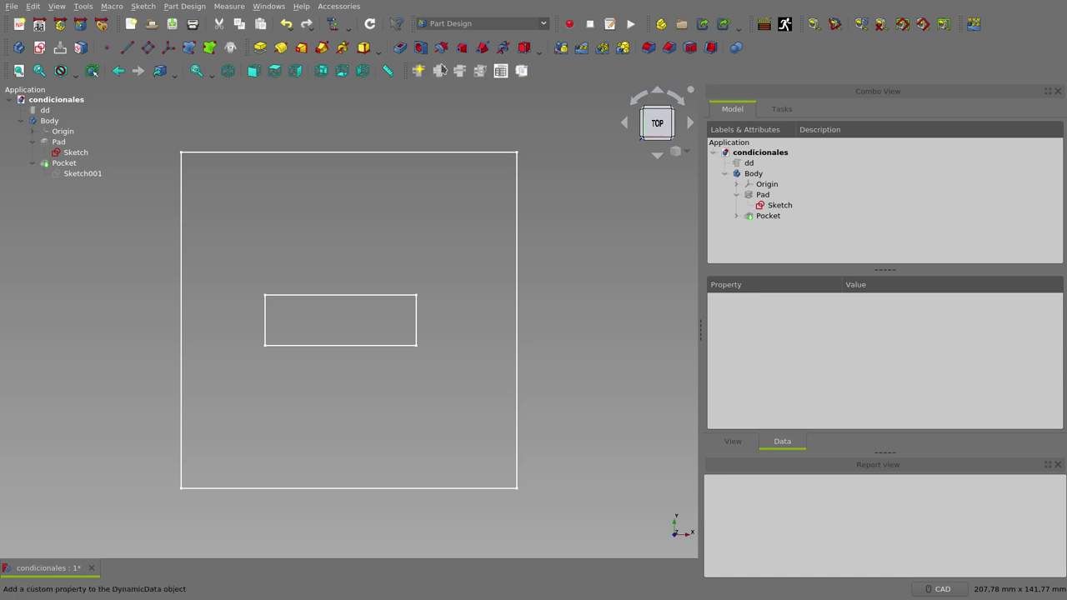
Expand Pocket and select Sketch001 to show its circle with 15.00 mm and 50.00 mm constraints.
left_click(759, 197)
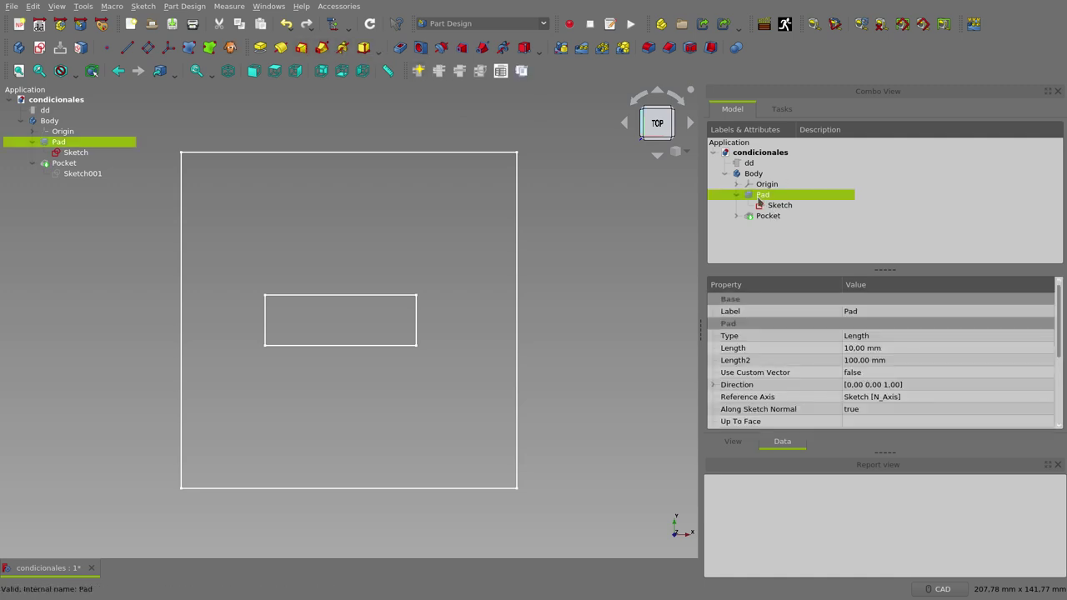
left_click(592, 344)
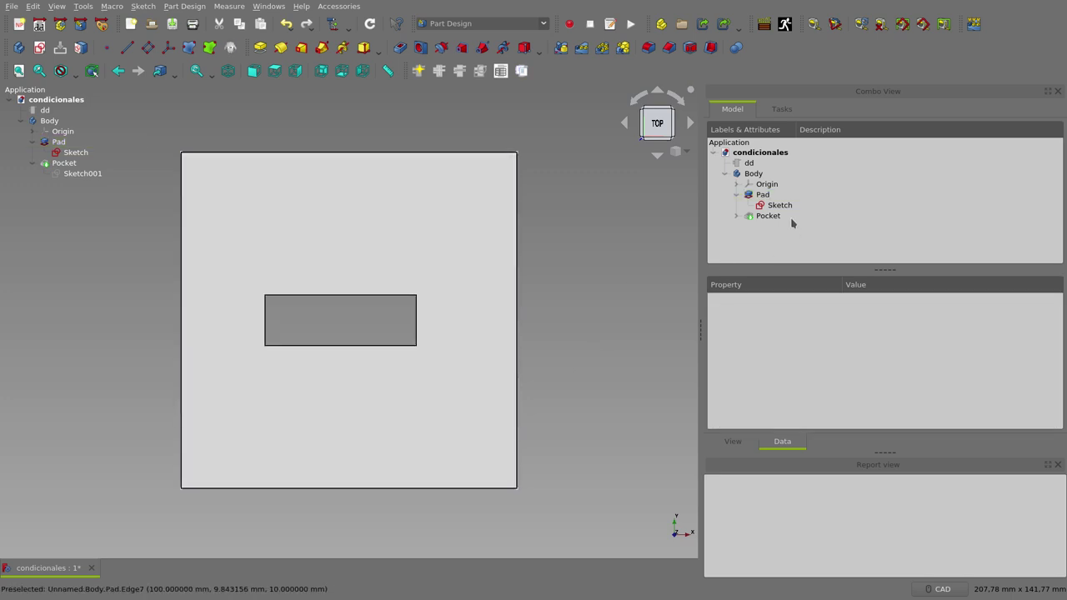
left_click(737, 195)
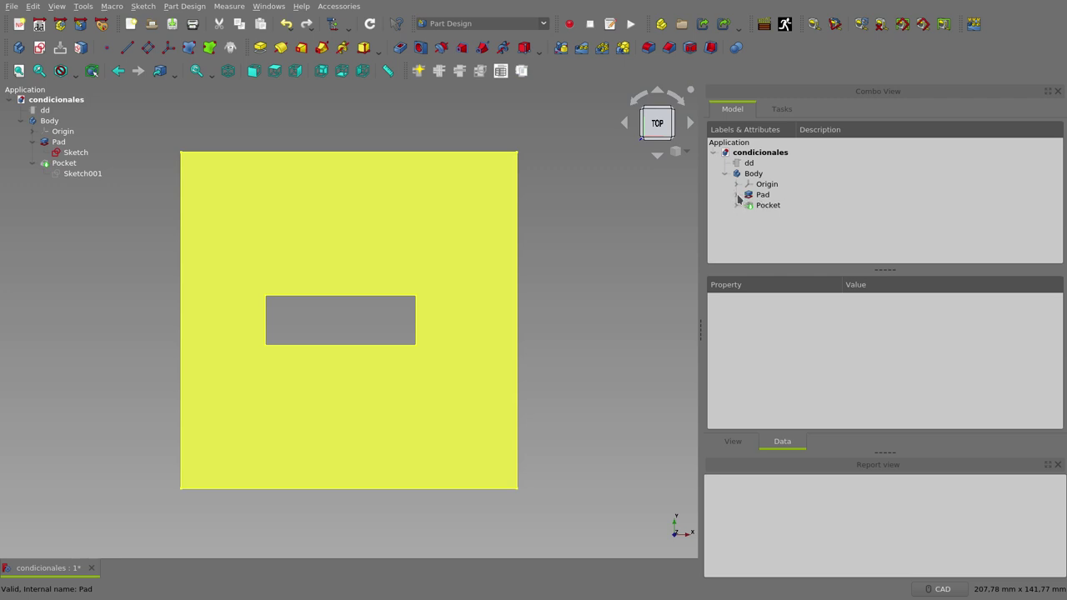
left_click(737, 195)
left_click(775, 205)
left_click(737, 195)
left_click(736, 205)
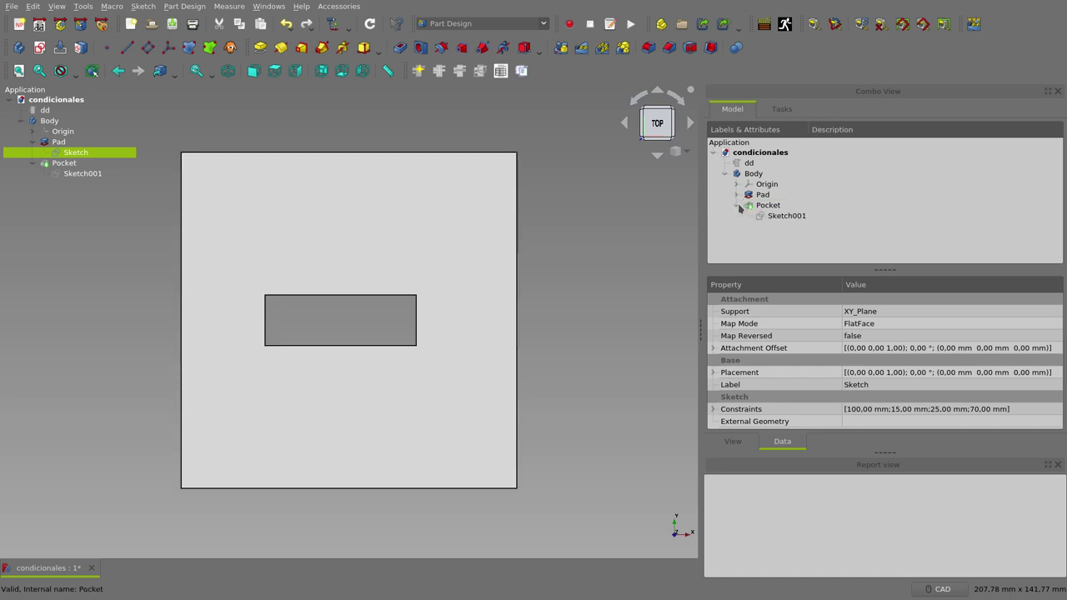
left_click(779, 216)
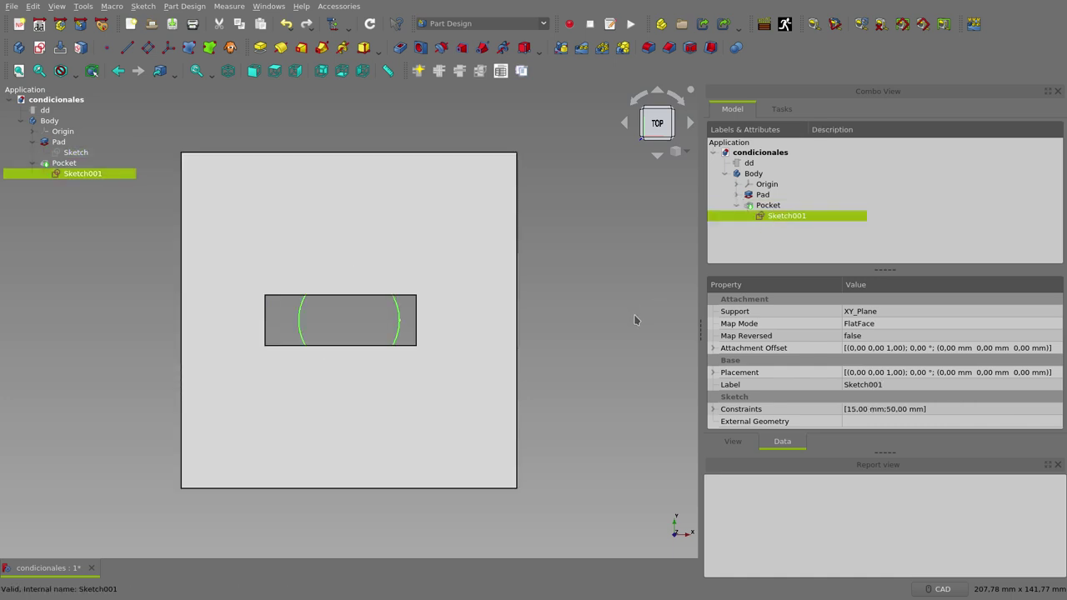